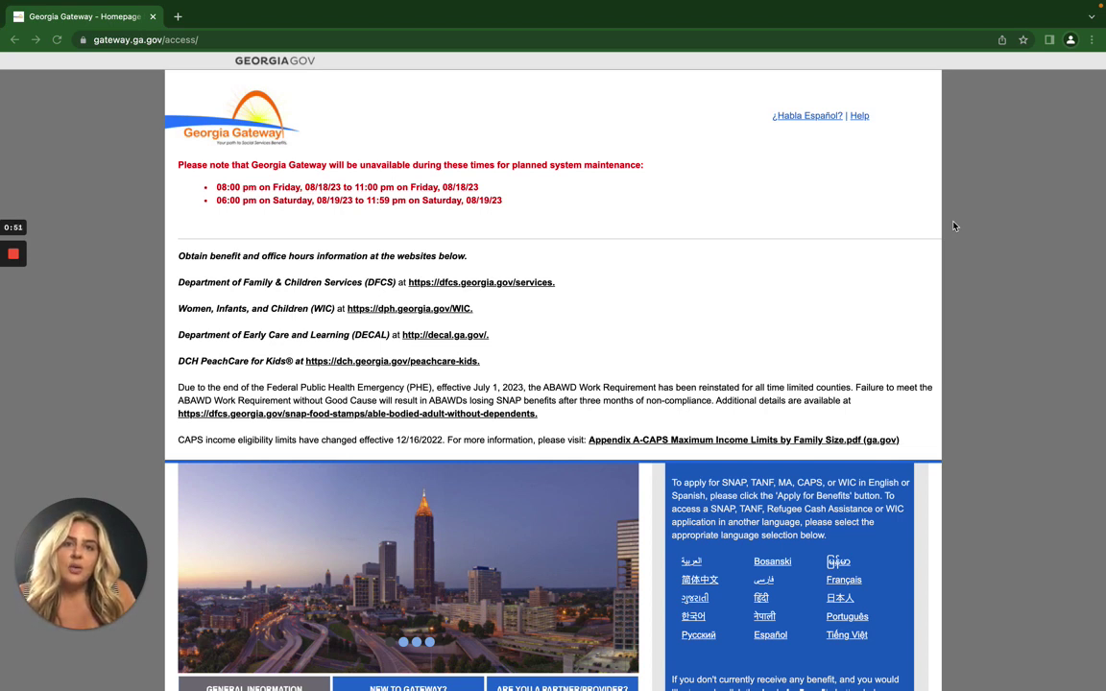
- Log in to the existing Georgia Gateway account with the prefilled credentials and accept the confidentiality agreement
mouse_move(1008, 2)
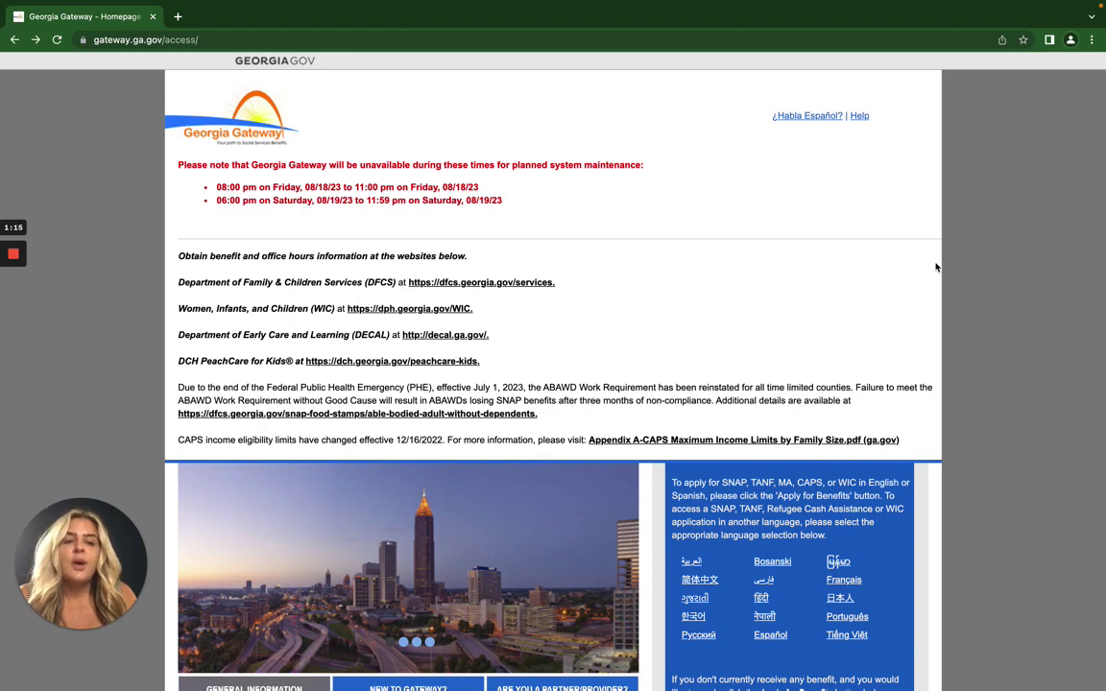
scroll(936, 266, down, 6)
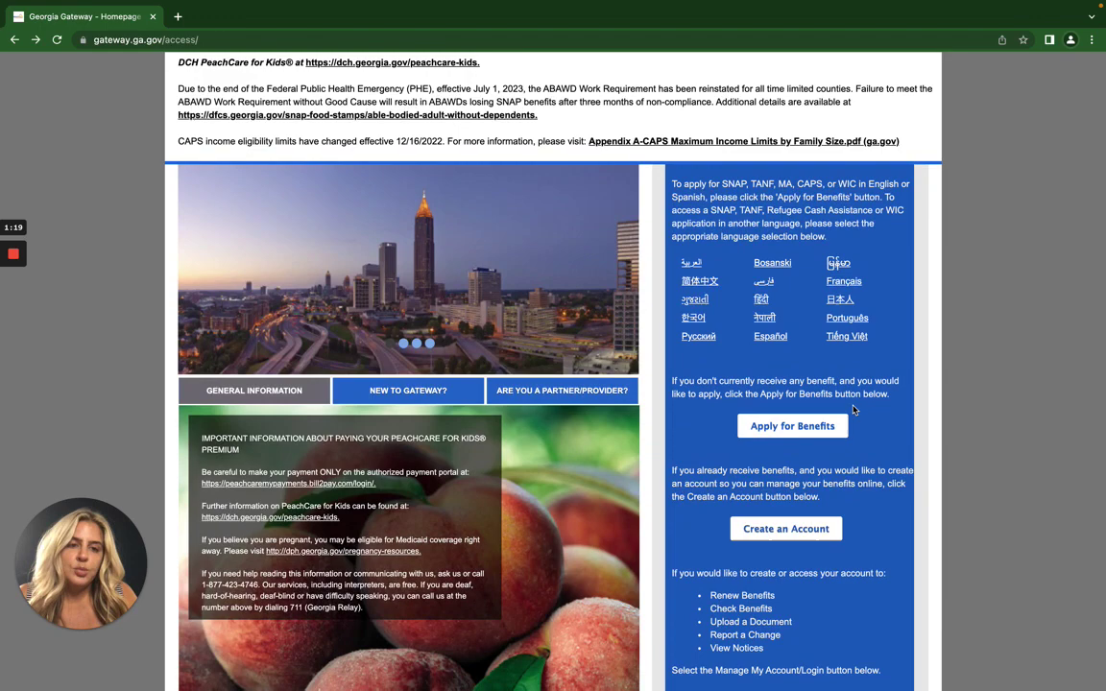
scroll(854, 410, down, 4)
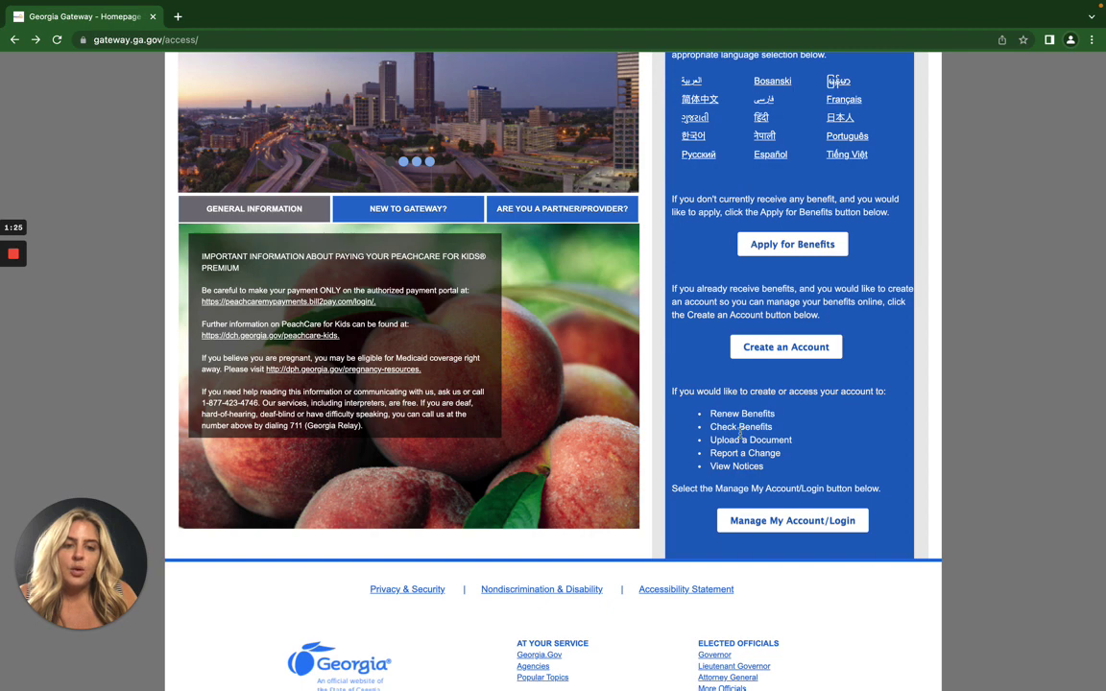
click(739, 531)
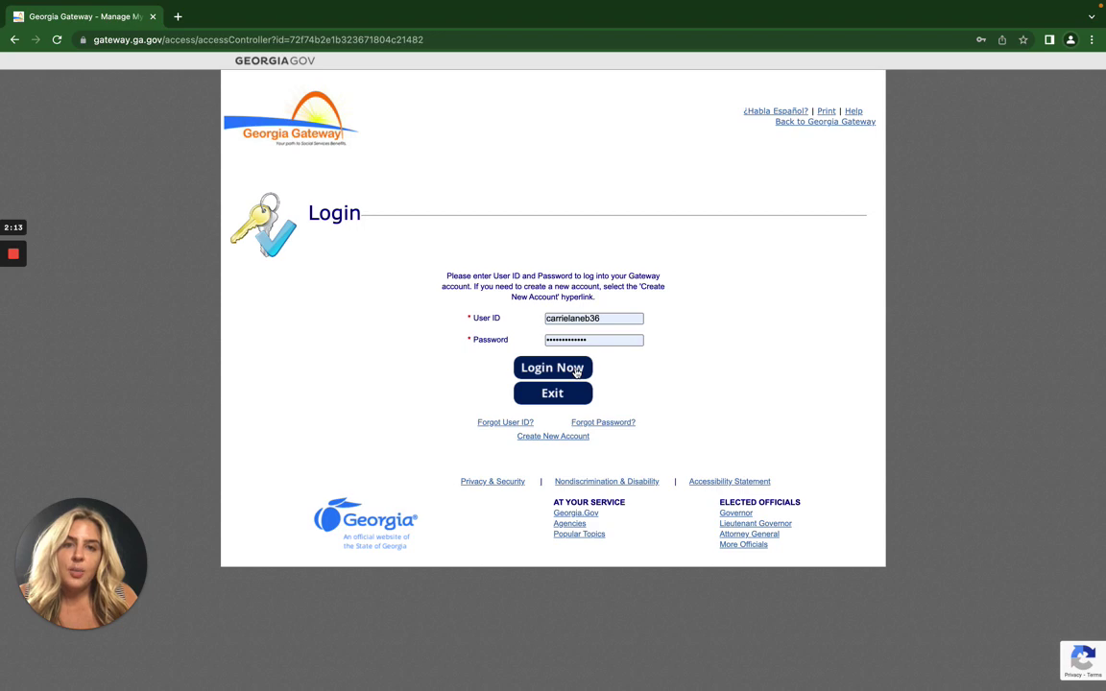
click(576, 371)
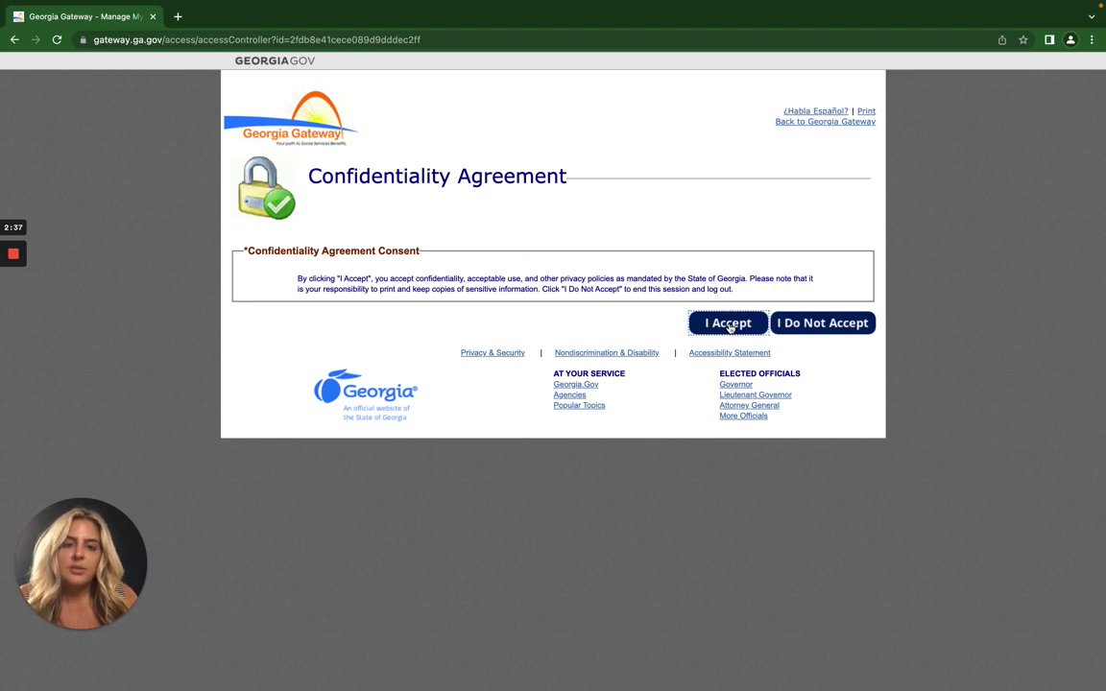
click(729, 324)
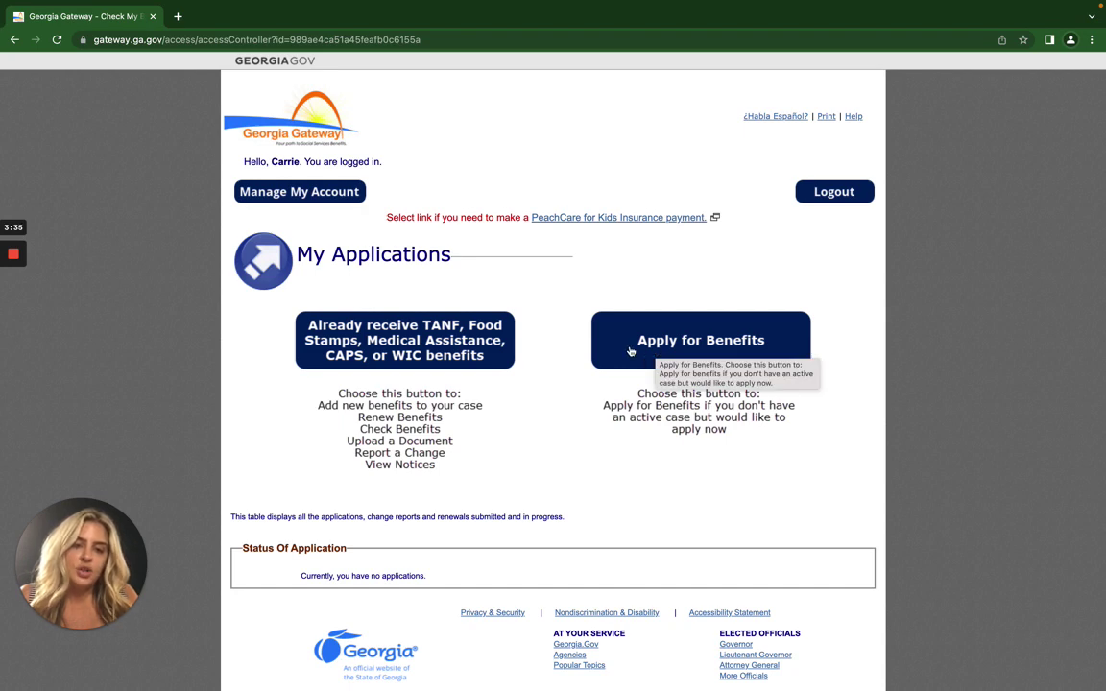
- Start a benefits application and review its applicant relationship and program selection options
click(631, 350)
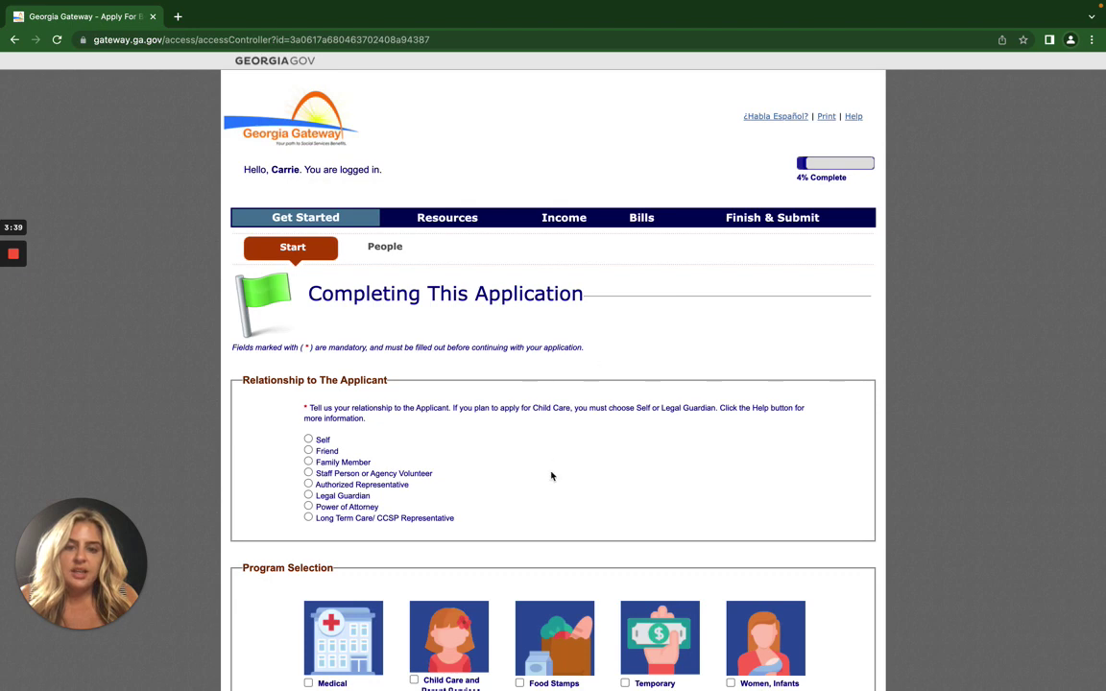
scroll(551, 475, down, 2)
scroll(551, 475, down, 2)
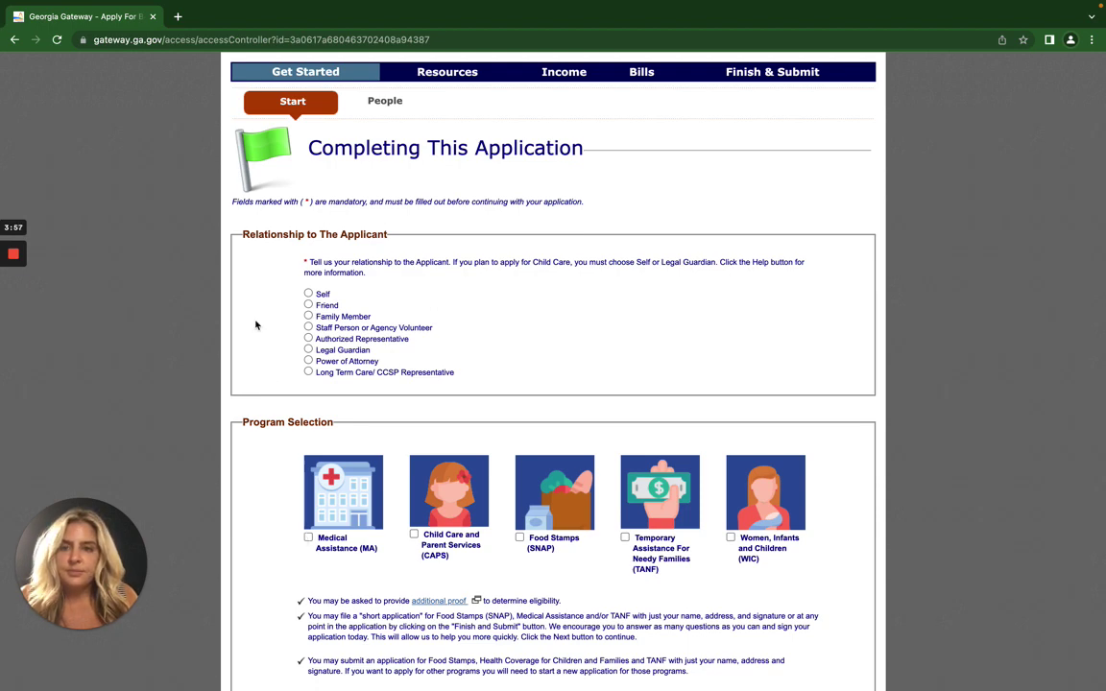
- Leave the application form, log back in to the account with the prefilled credentials and accept the confidentiality agreement
click(15, 39)
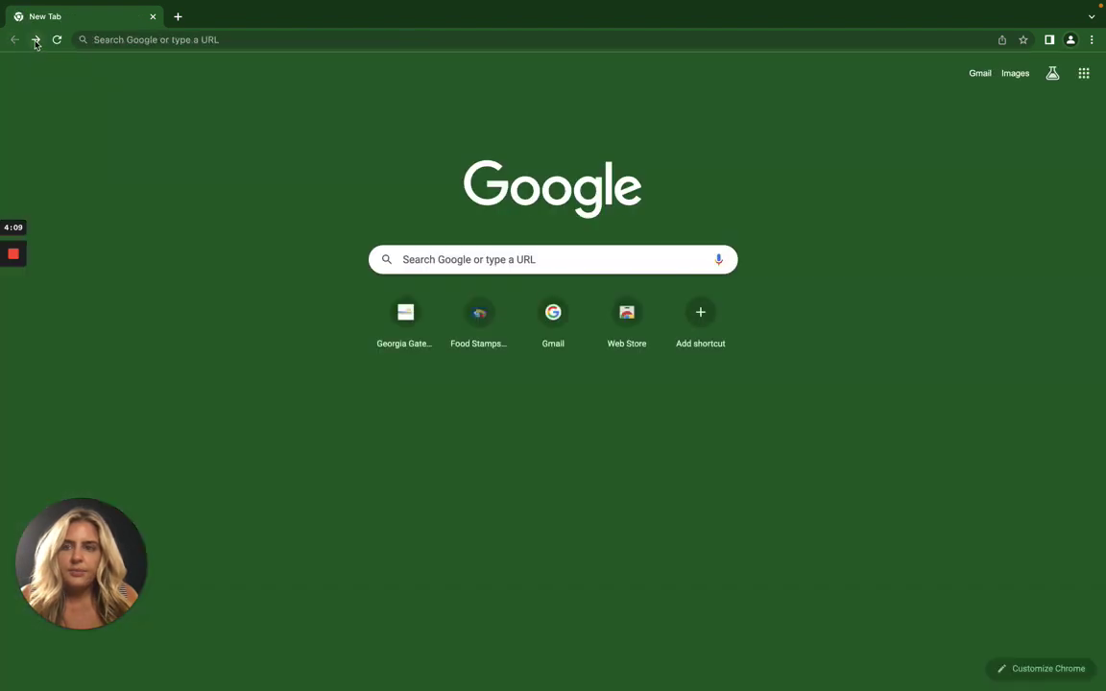
click(36, 41)
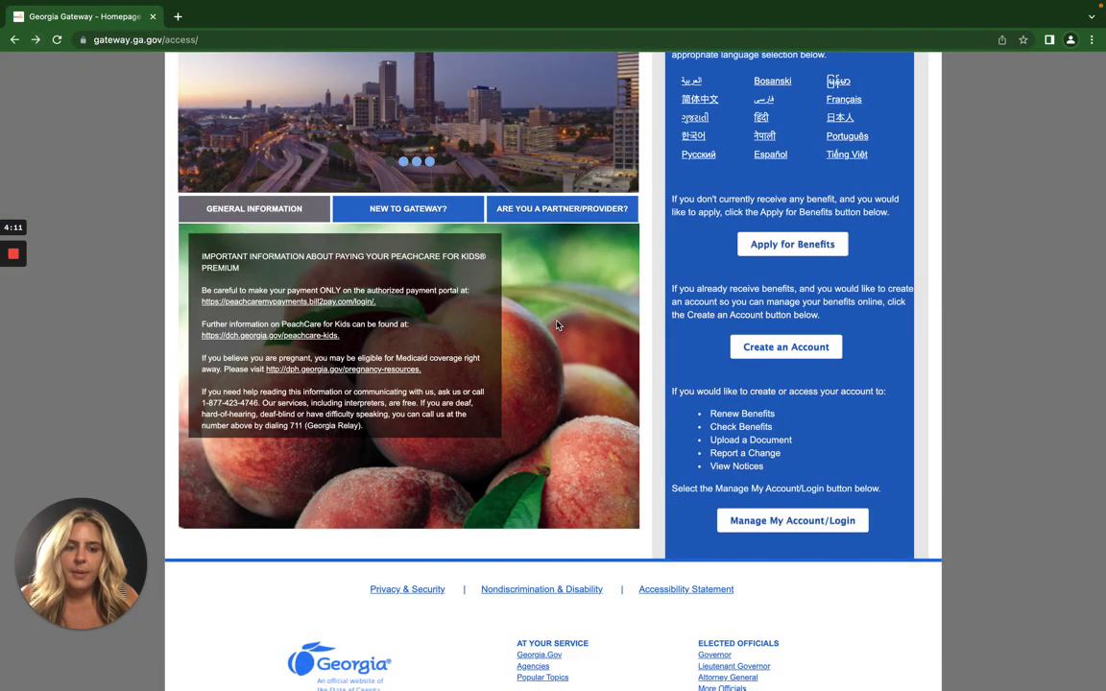
click(757, 522)
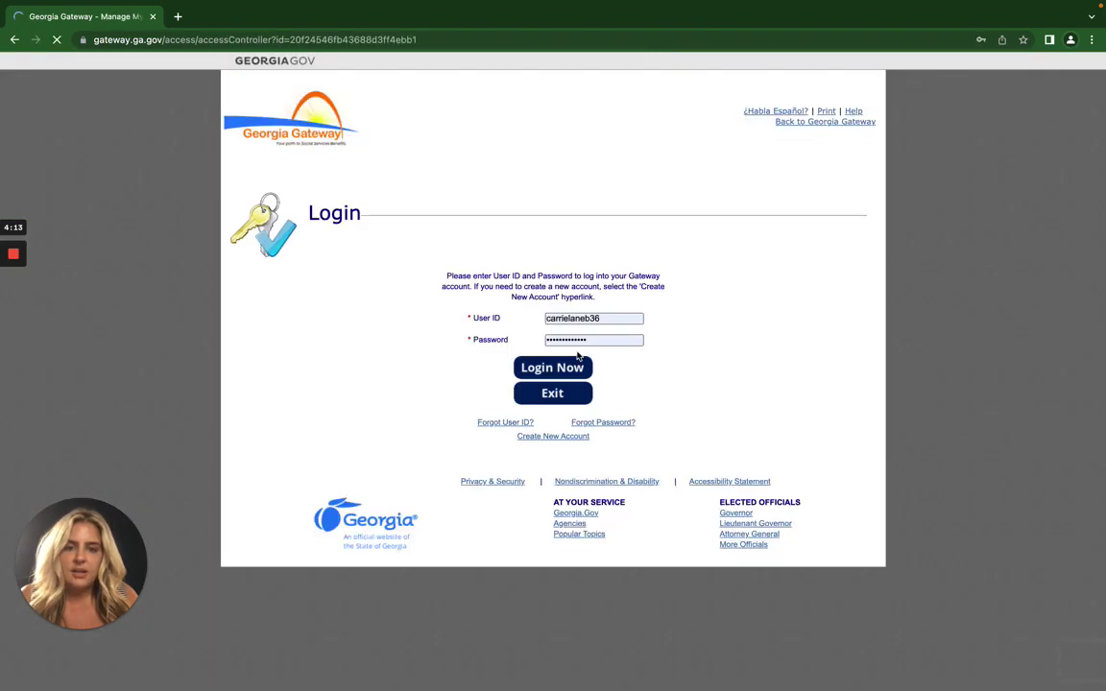
click(548, 369)
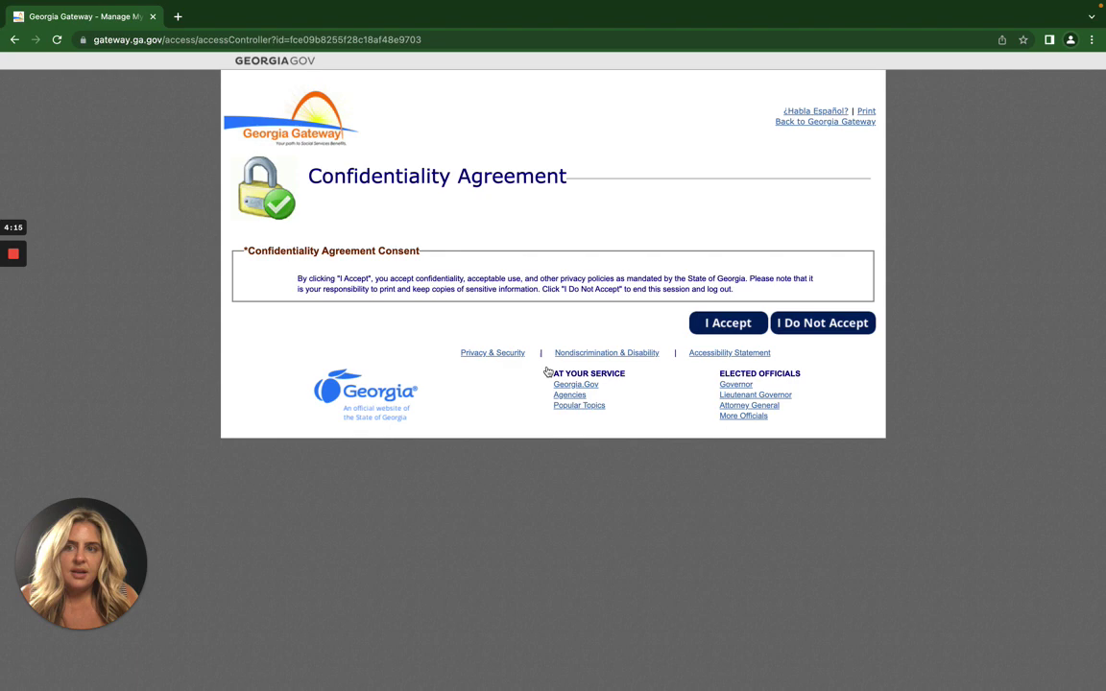
click(713, 323)
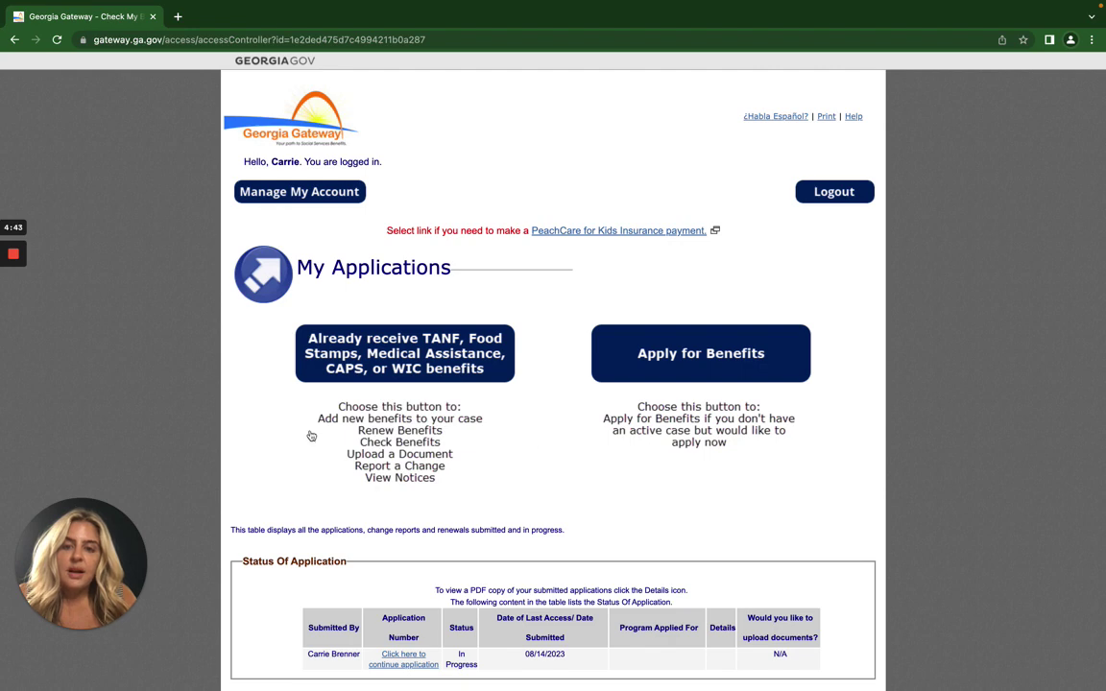
- View and cancel the case linking form for existing benefit recipients, and review the Status Of Application table
click(500, 436)
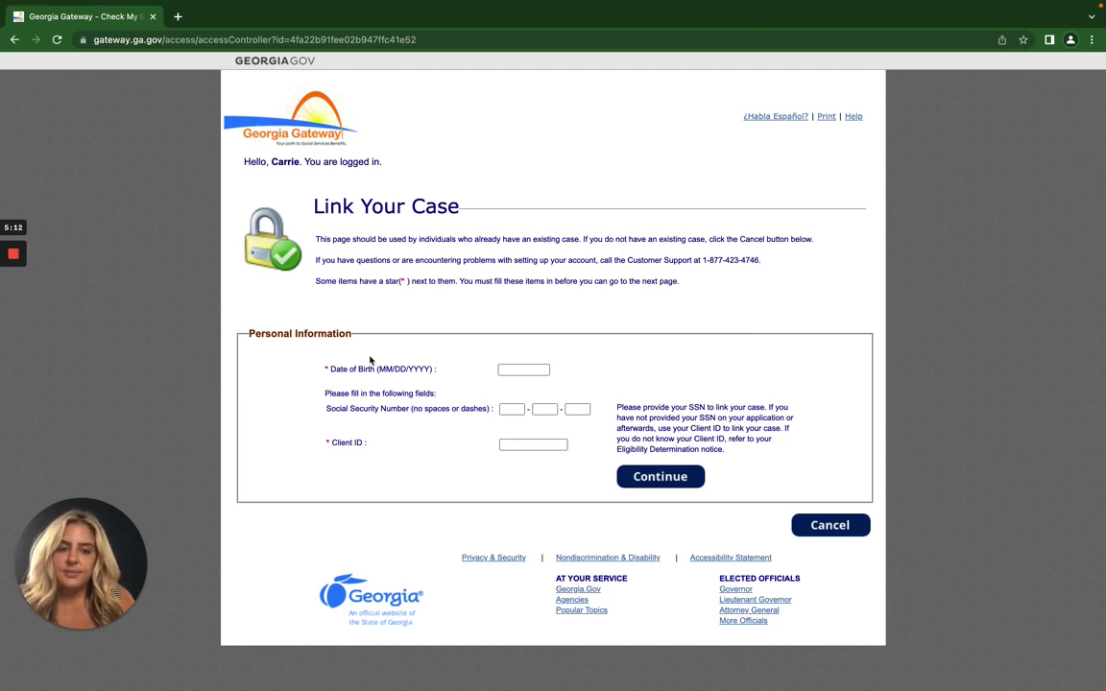
click(813, 525)
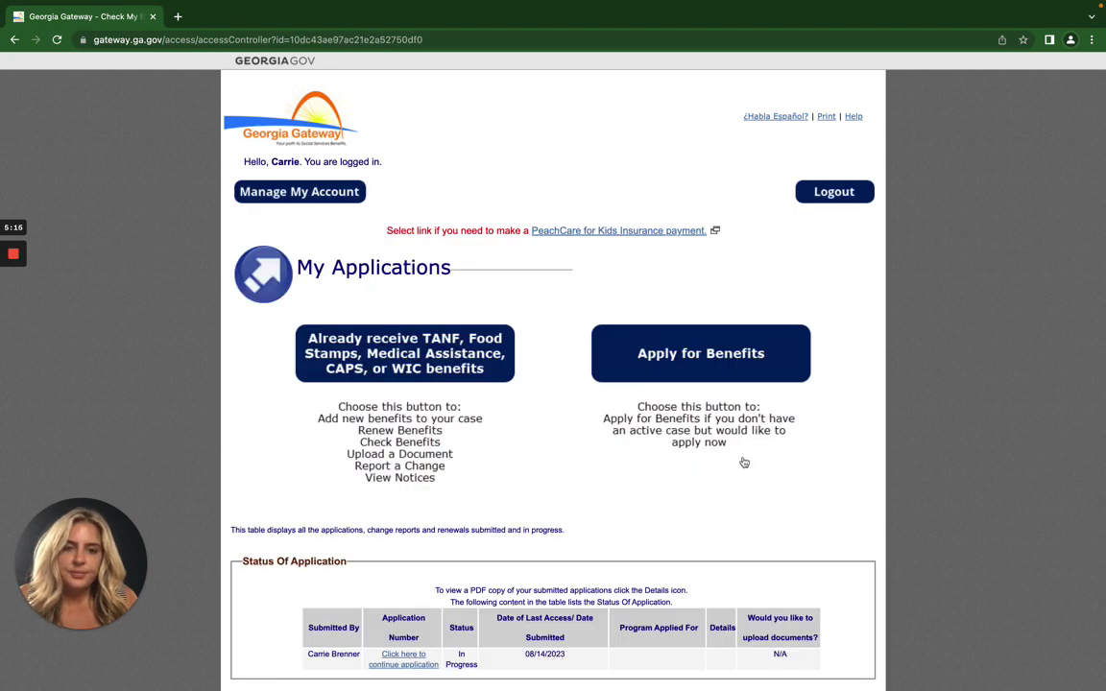
scroll(744, 463, down, 1)
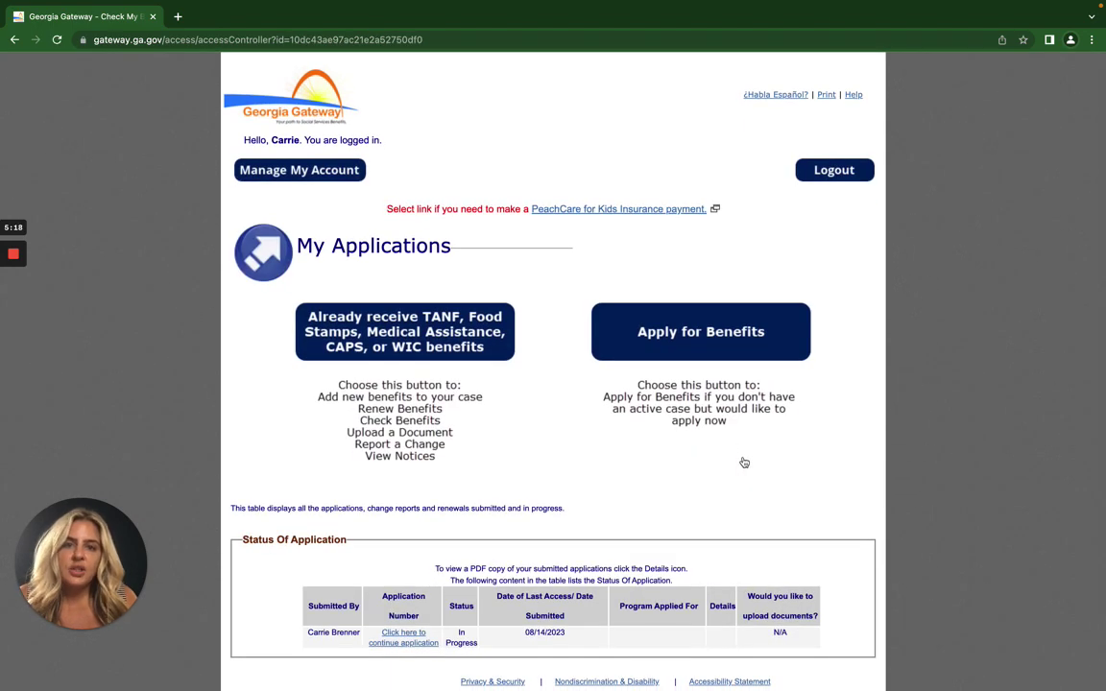
scroll(744, 462, down, 2)
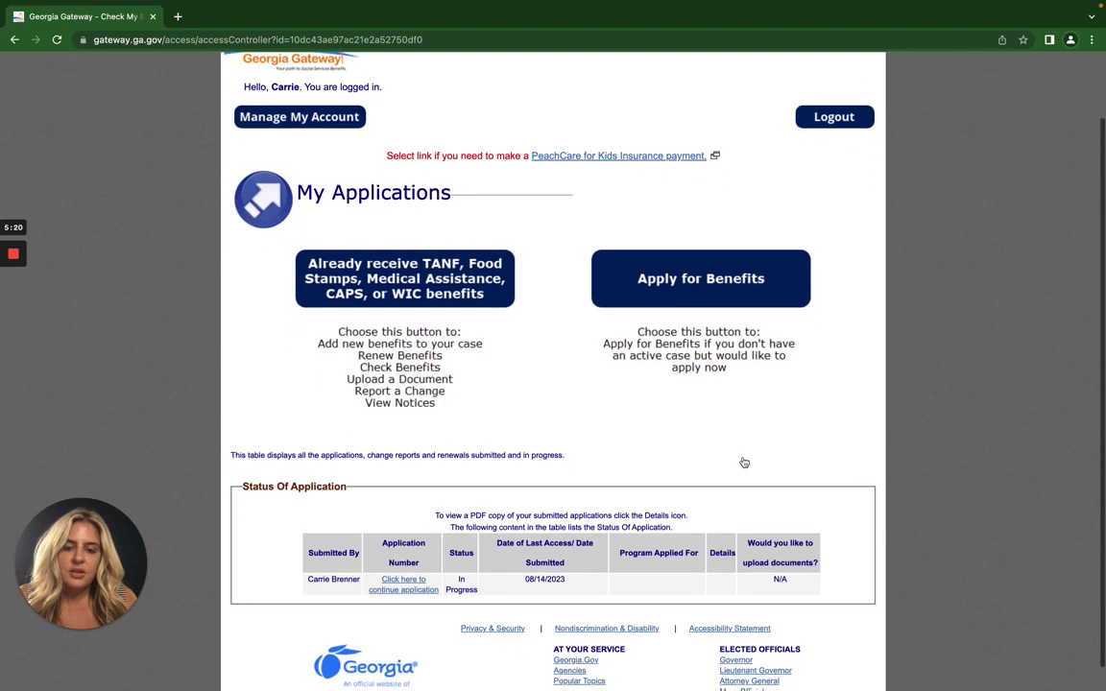
scroll(744, 462, down, 1)
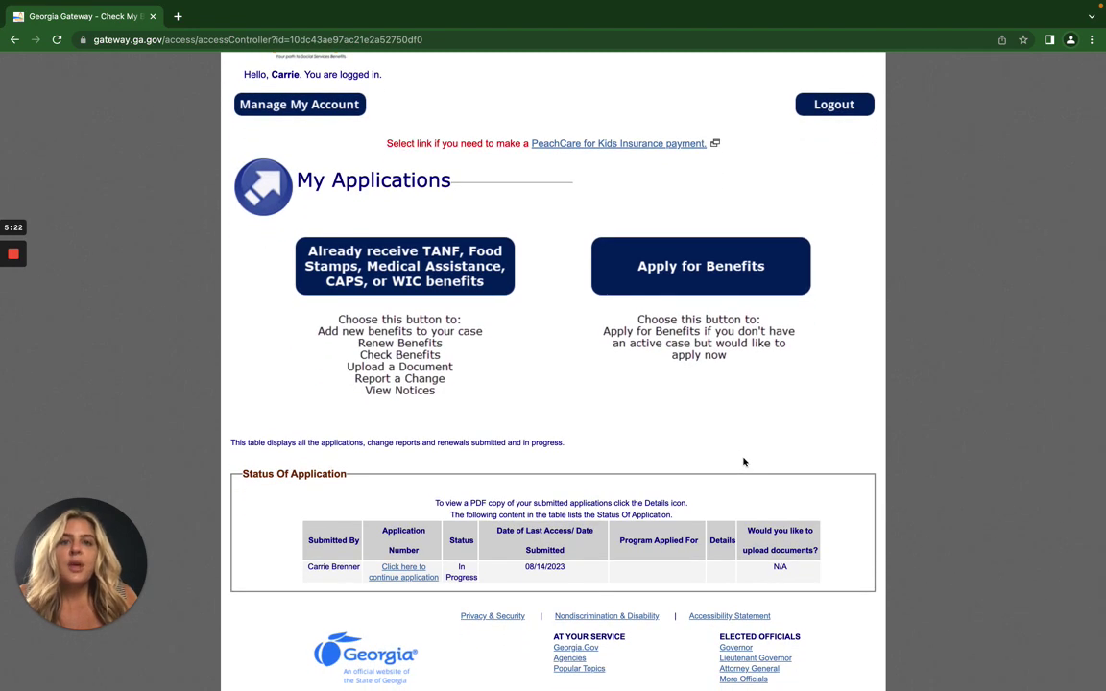
scroll(744, 462, down, 1)
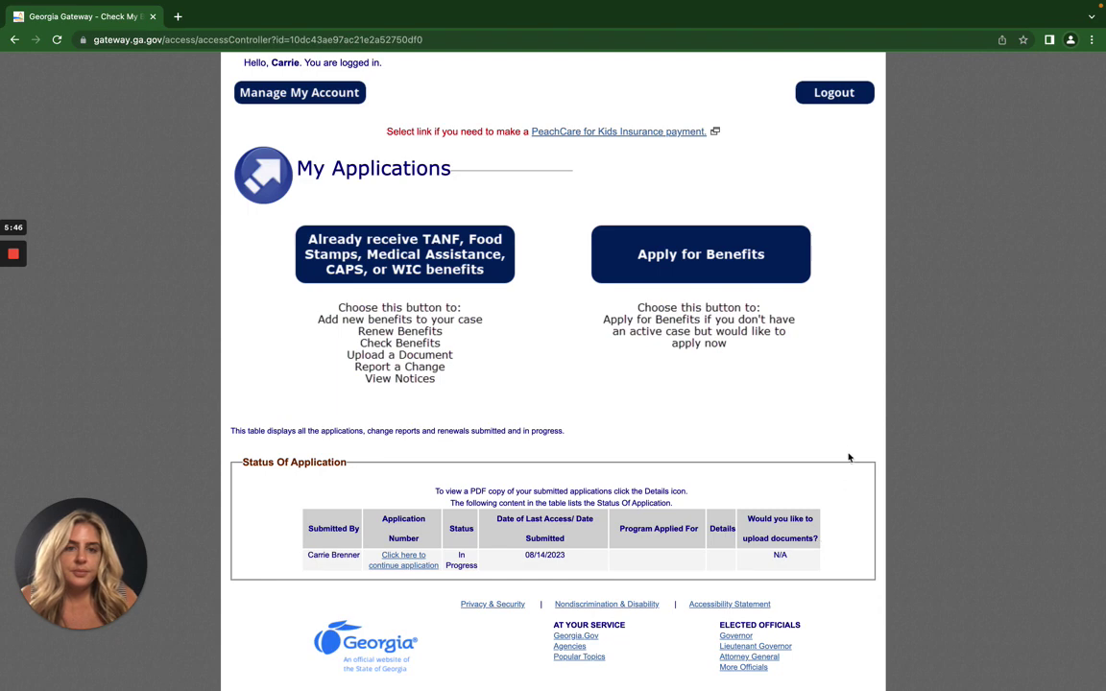
scroll(848, 451, up, 1)
scroll(848, 448, up, 1)
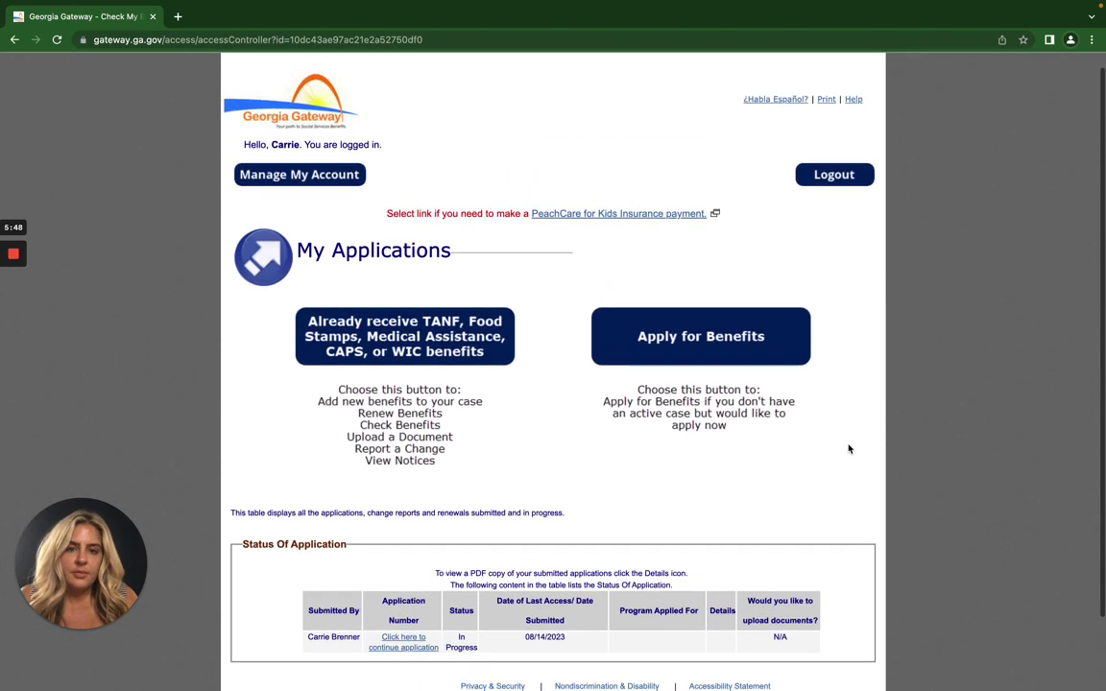
scroll(849, 448, up, 1)
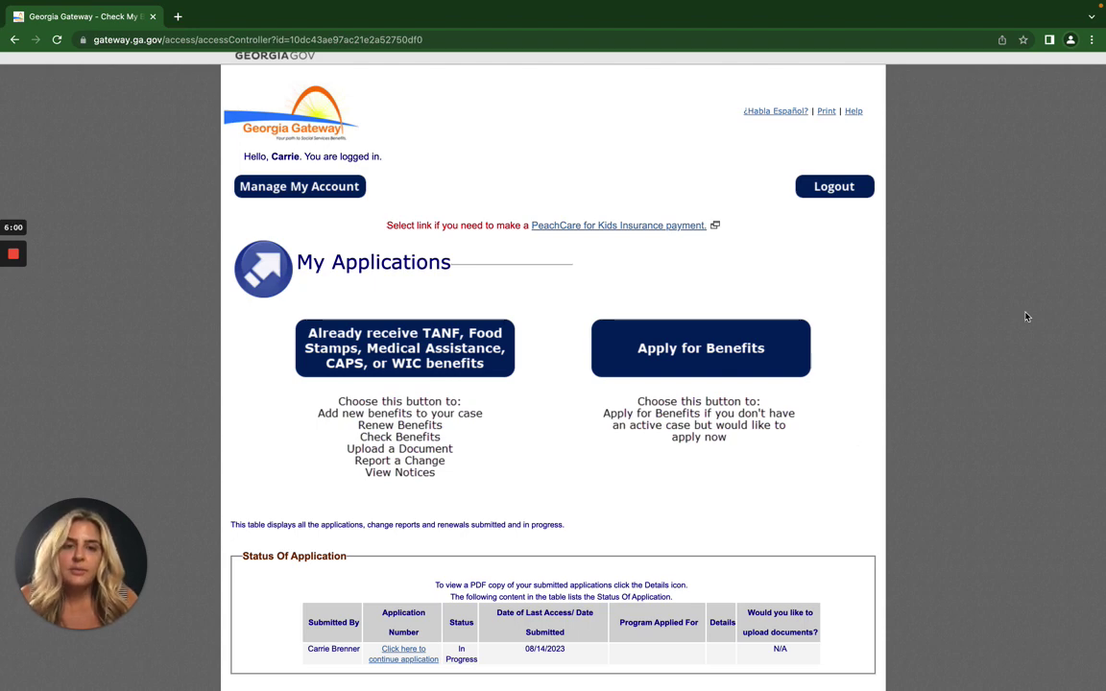
- Log out of the account and reopen the account login page from the homepage
click(837, 191)
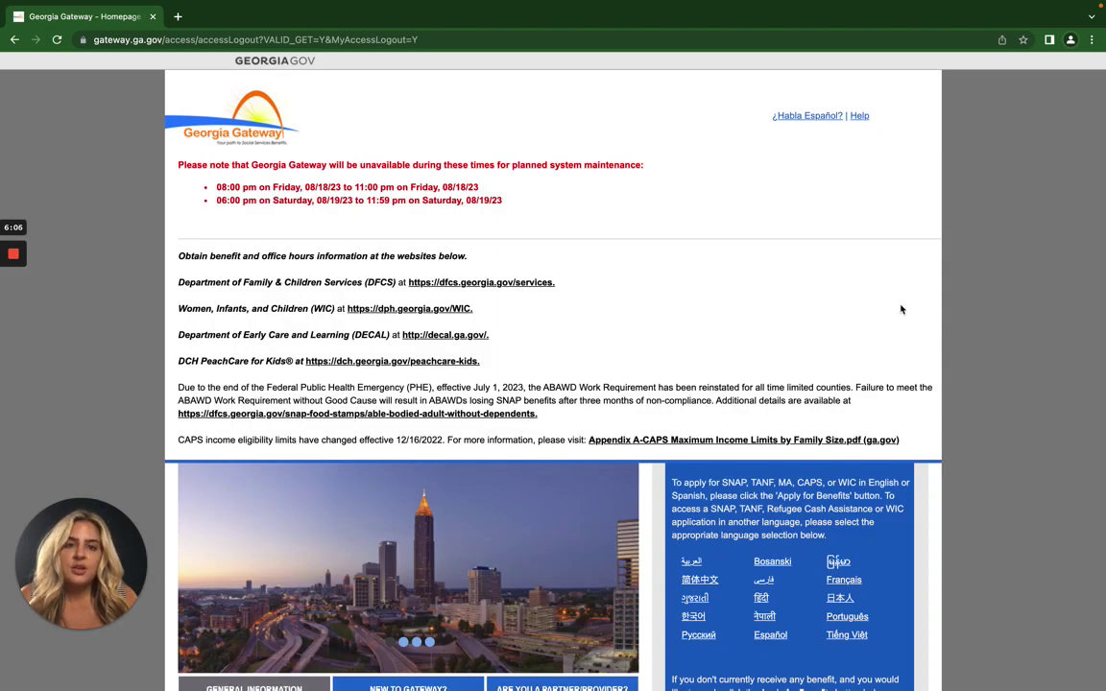
scroll(900, 309, down, 5)
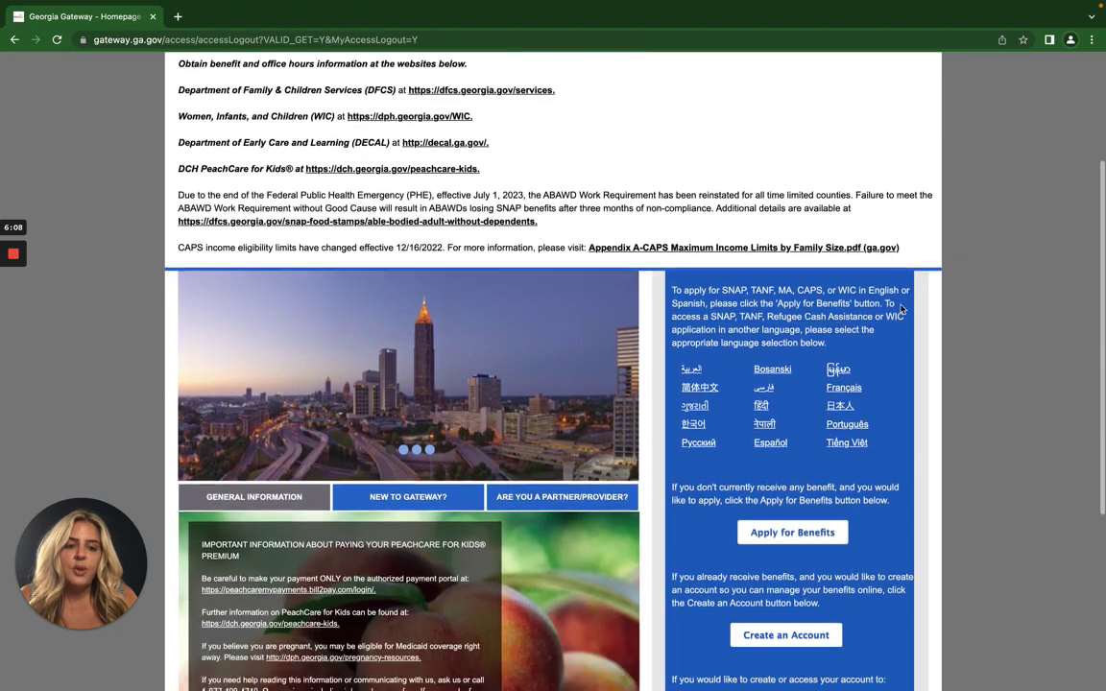
scroll(831, 308, down, 1)
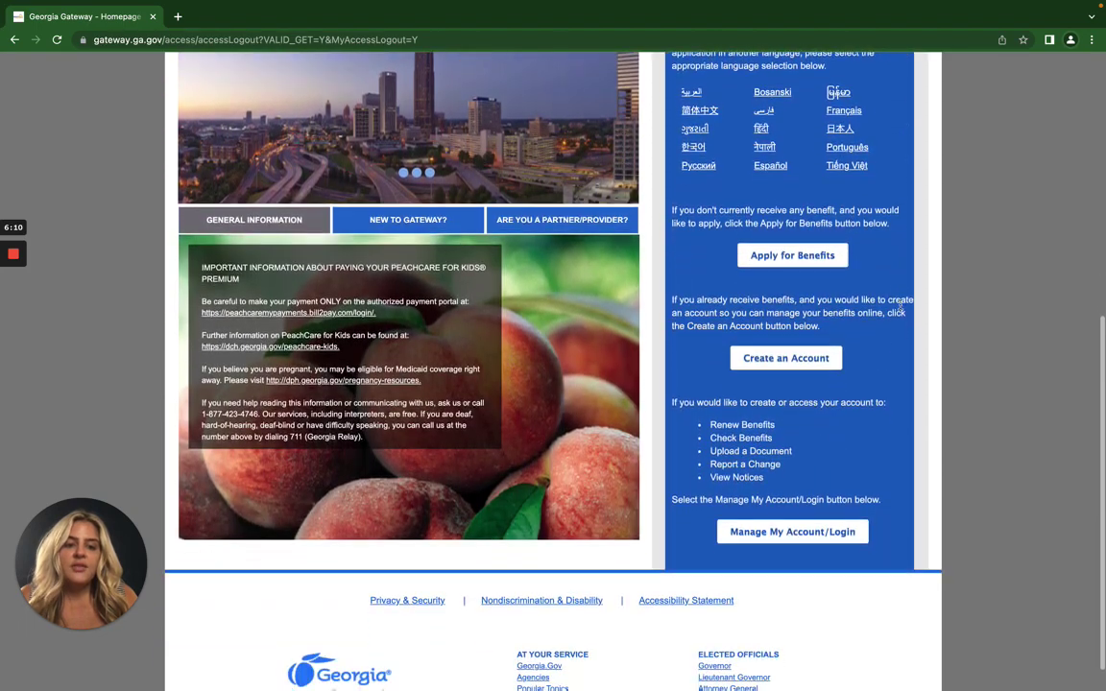
click(802, 535)
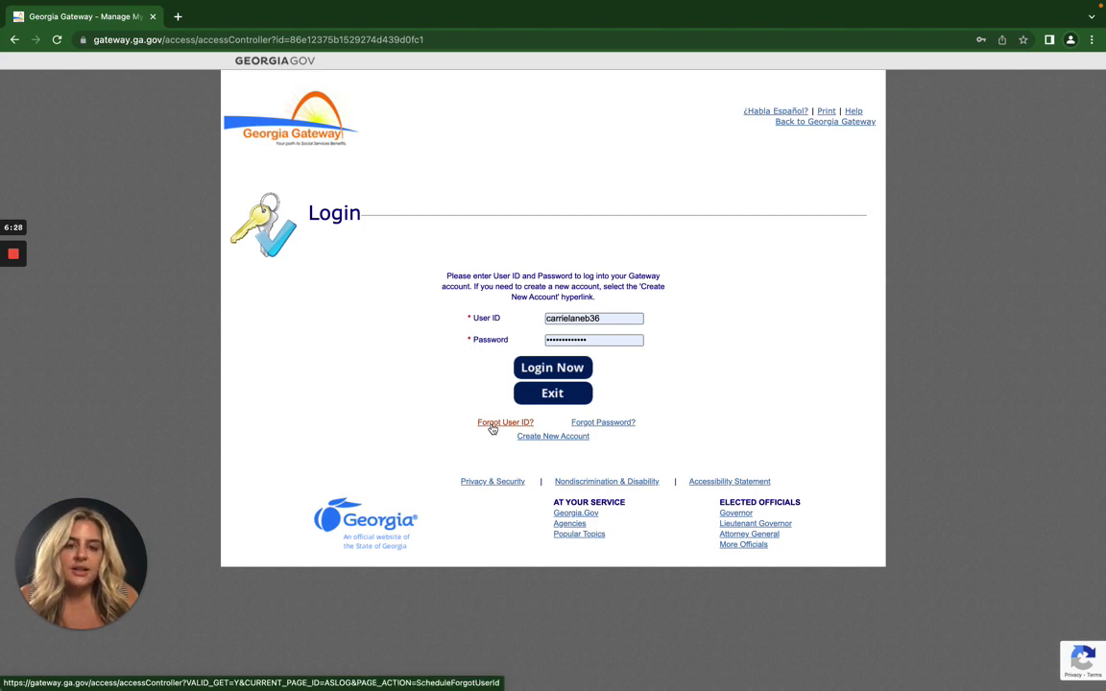
- Open the Forgot User ID form, review its retrieval methods and personal information fields, and cancel back to the login page
click(492, 426)
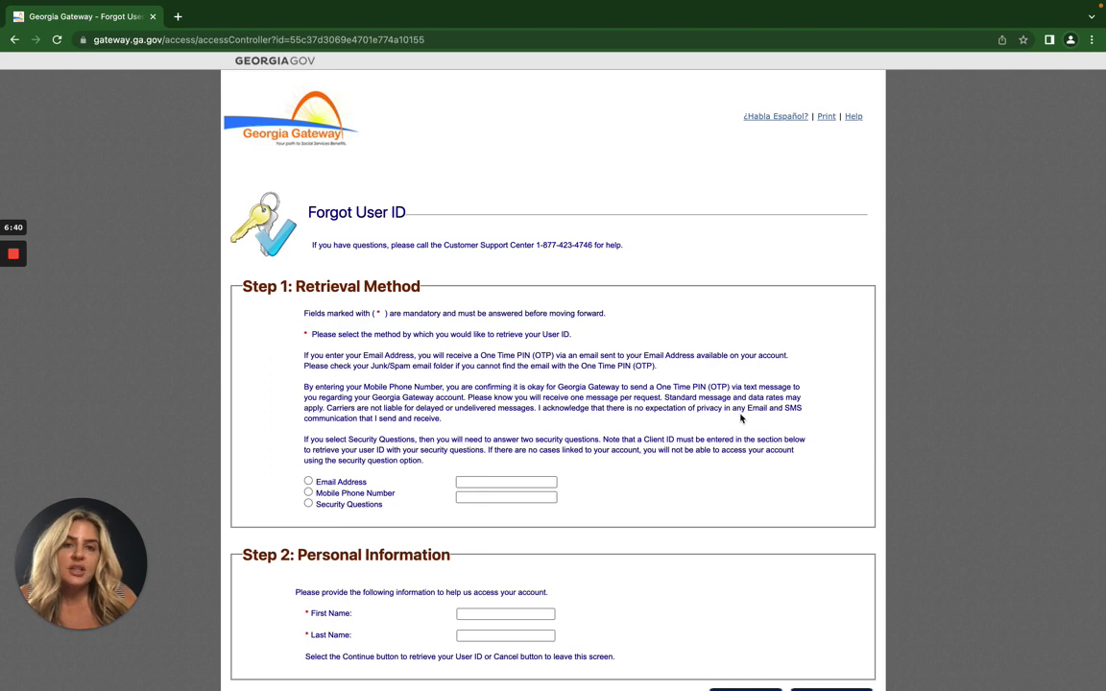
scroll(740, 418, down, 2)
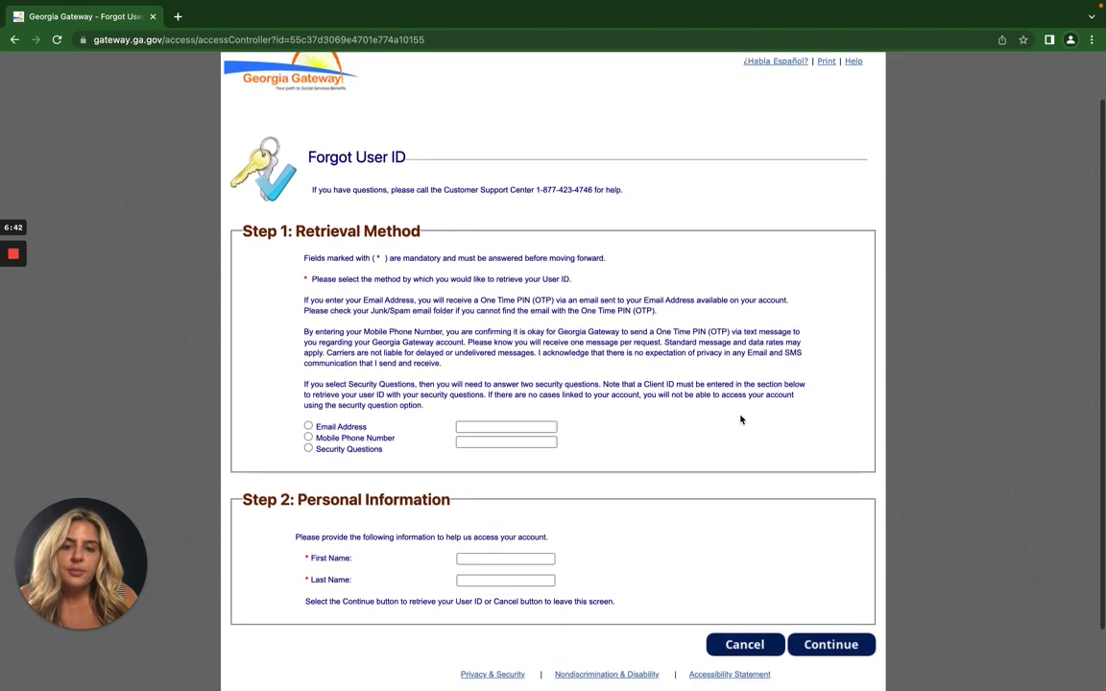
scroll(740, 419, down, 2)
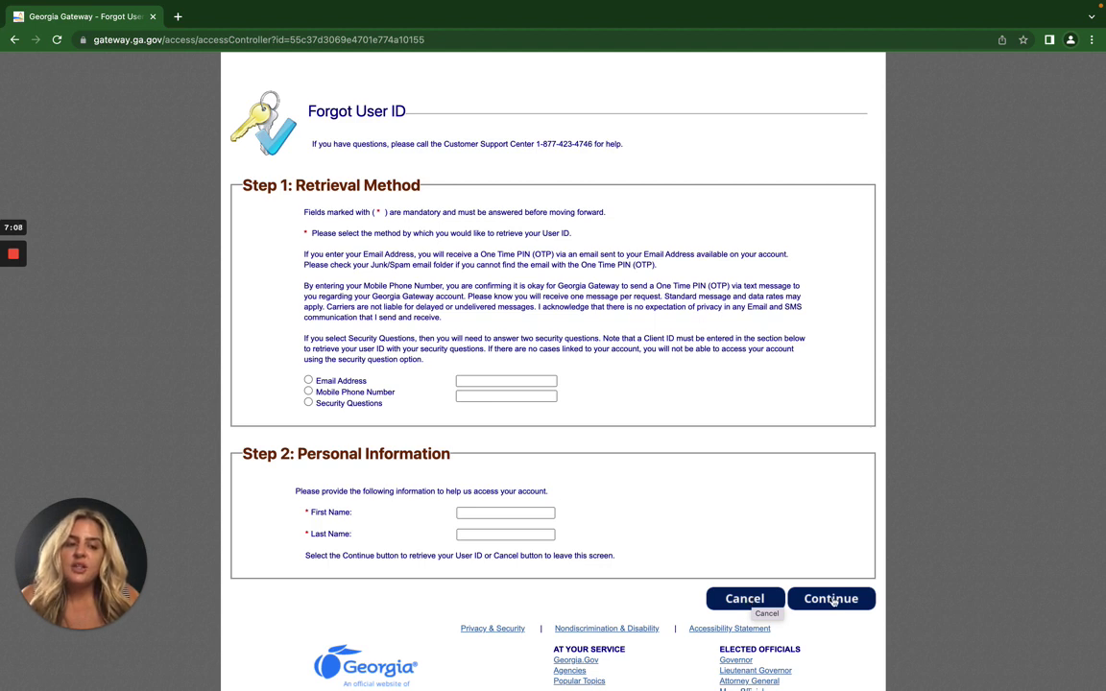
click(736, 600)
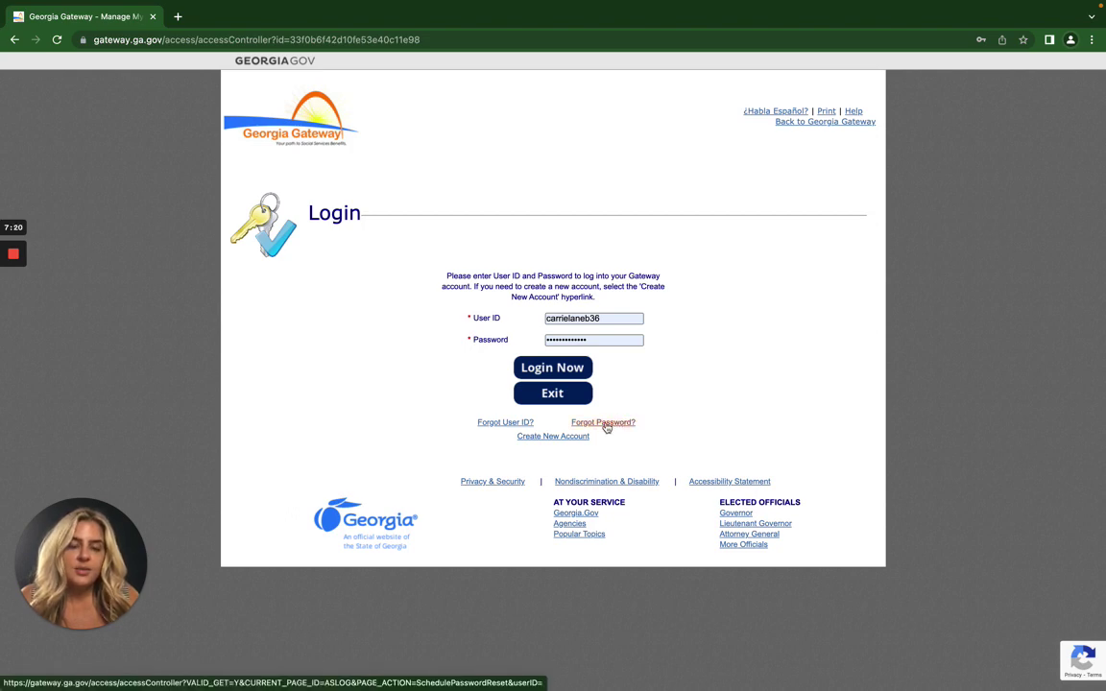
- Look up the password recovery options for the prefilled User ID and cancel back to the login page
click(603, 423)
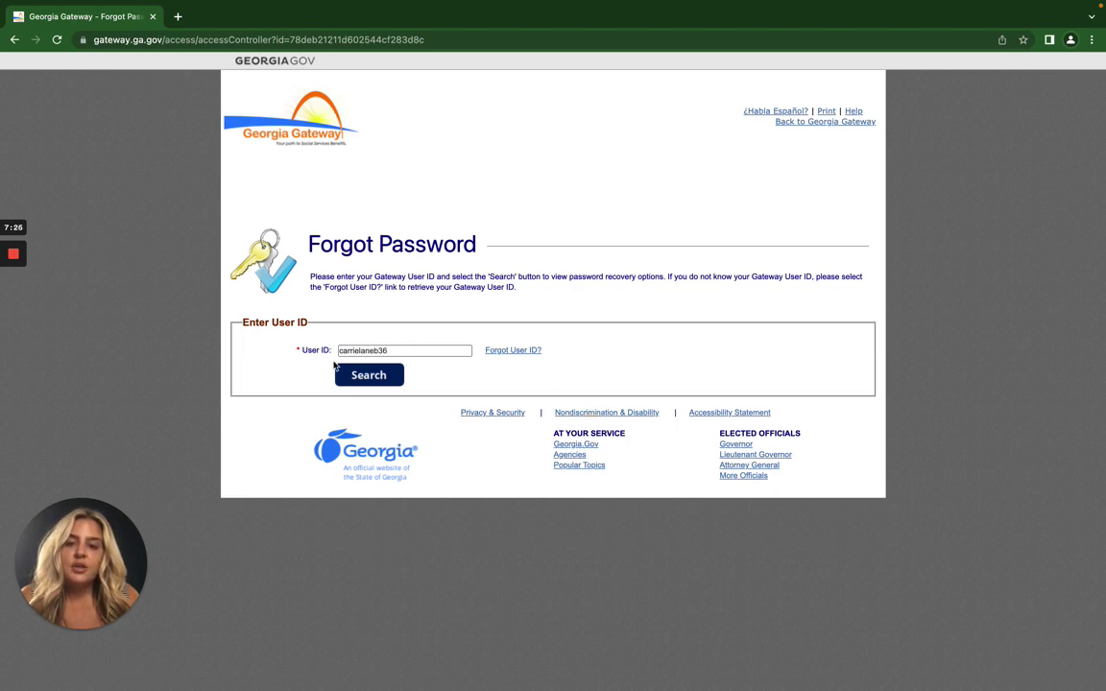
click(360, 376)
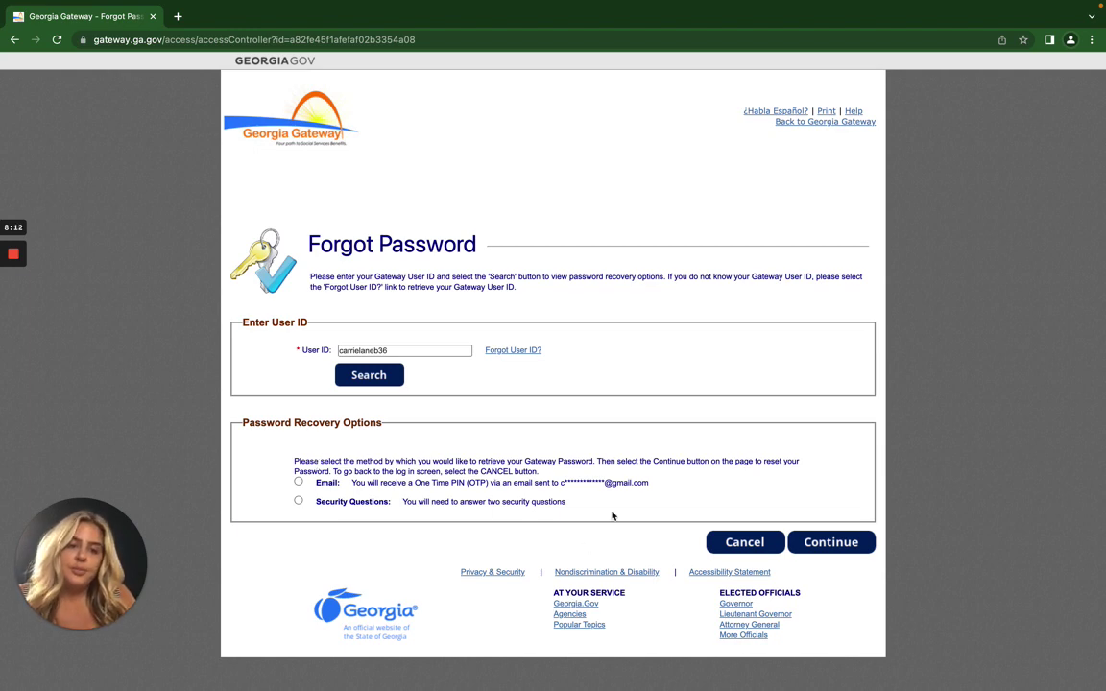
click(739, 547)
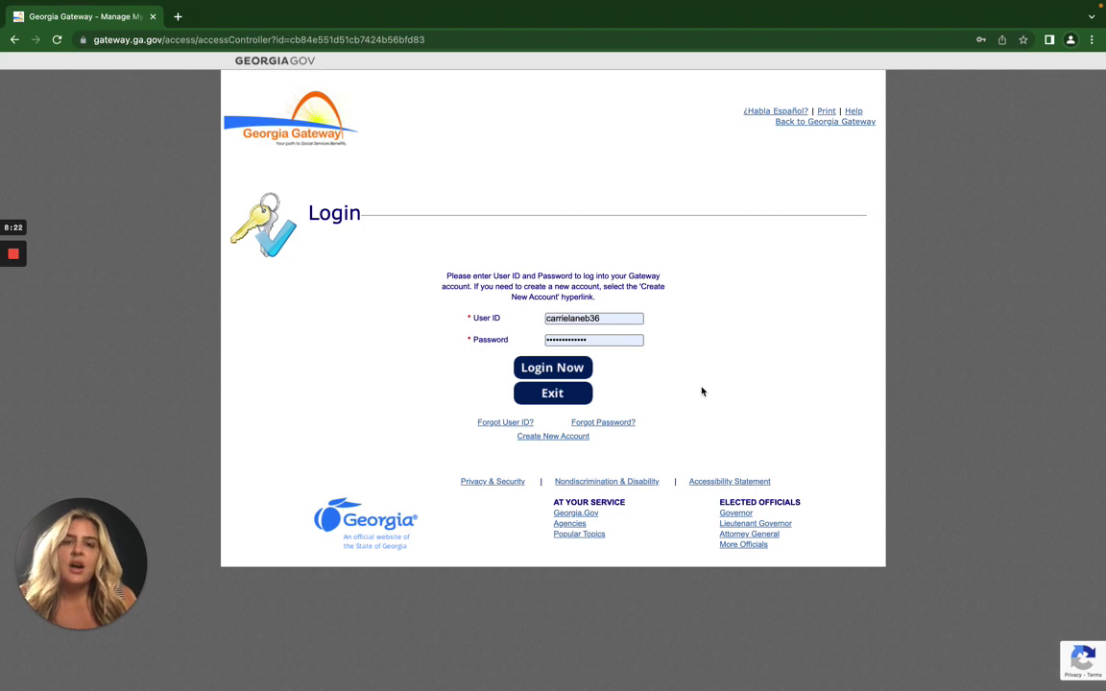
- Exit the login page and review the homepage options for applying for benefits, creating an account and managing an account
click(561, 394)
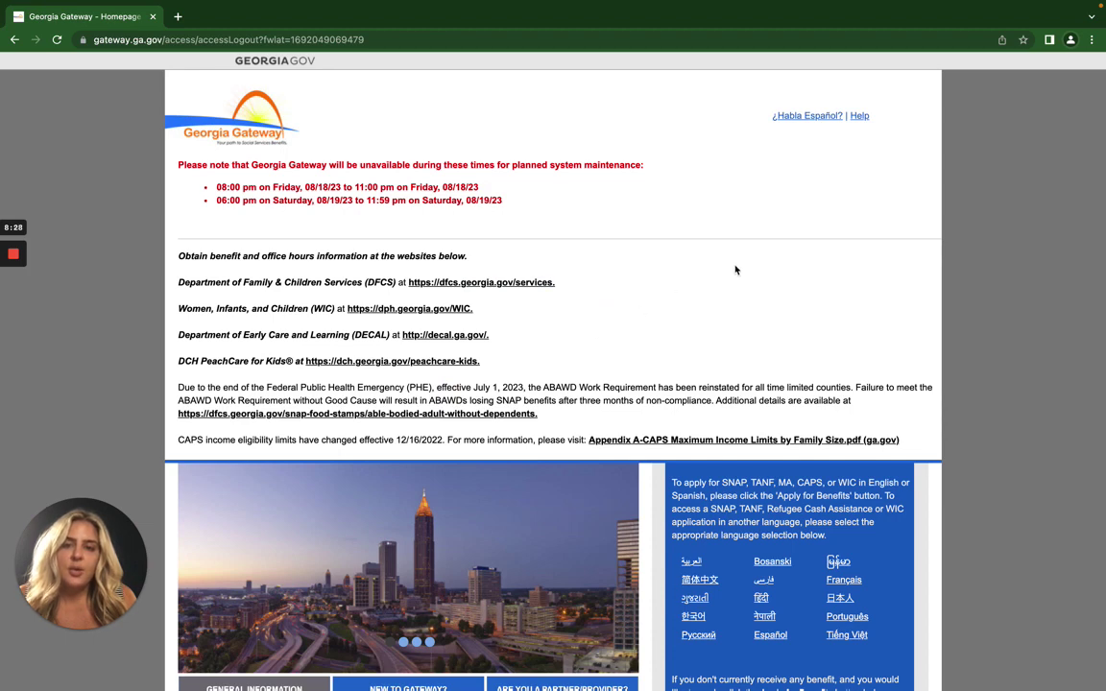
scroll(735, 270, down, 3)
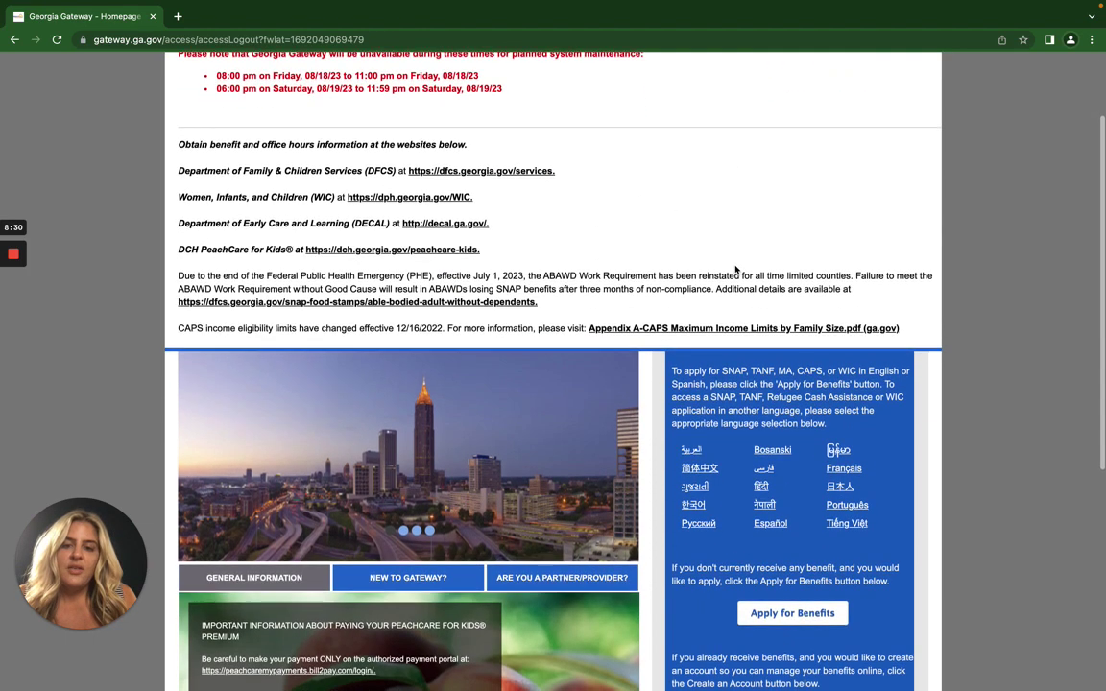
scroll(735, 270, down, 6)
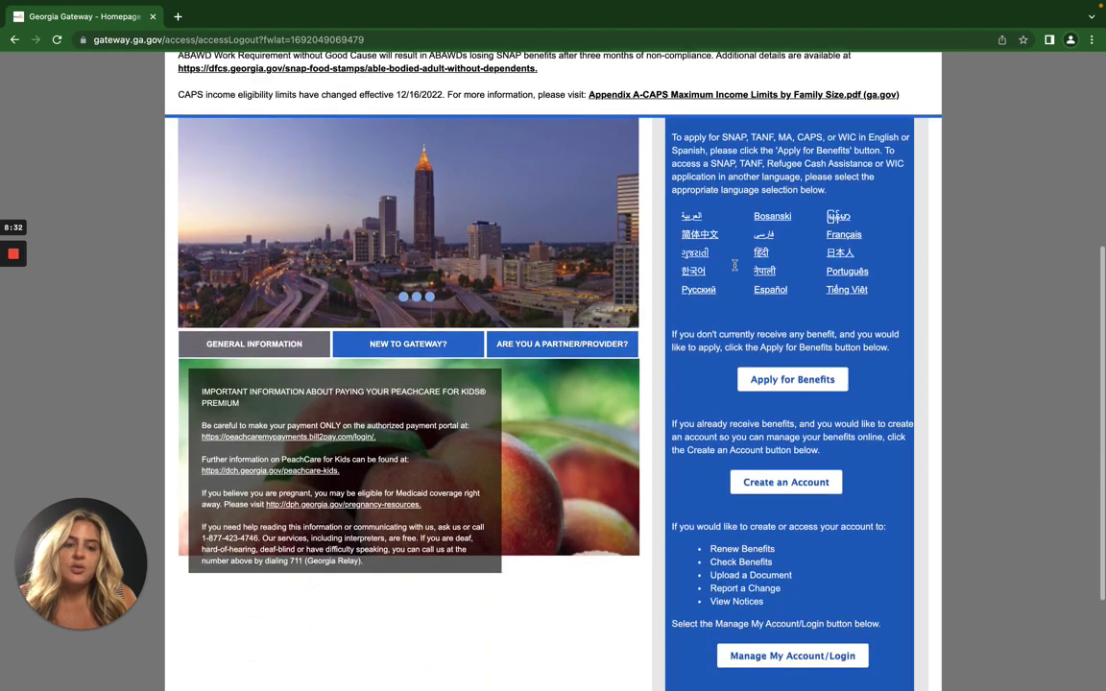
scroll(735, 267, down, 1)
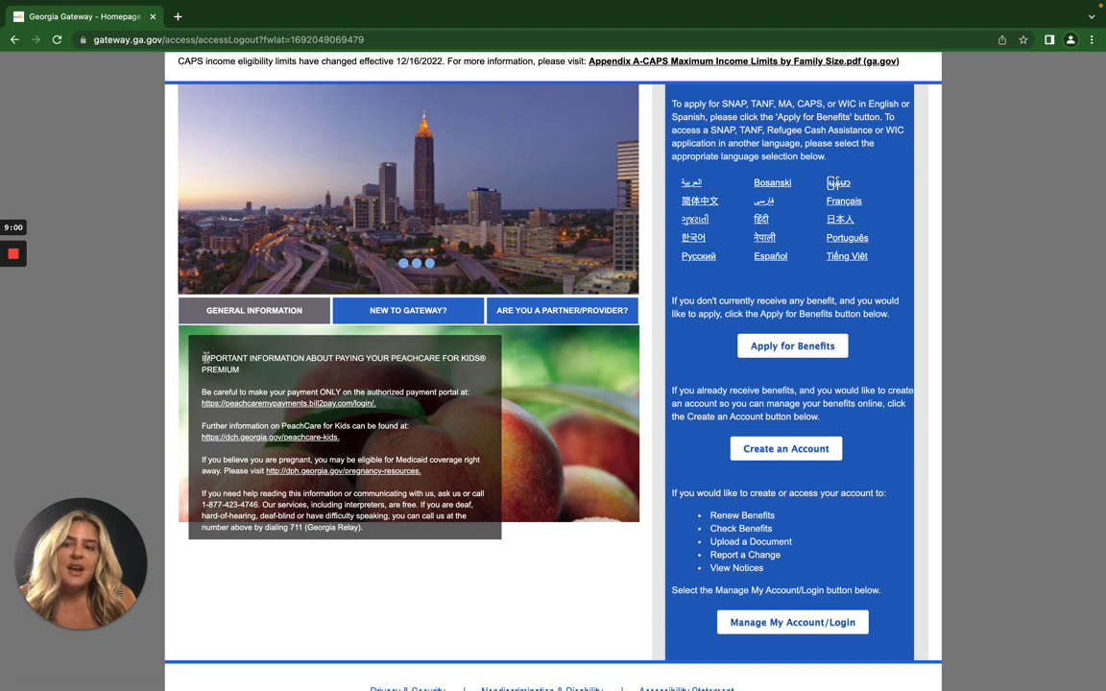
mouse_move(14, 257)
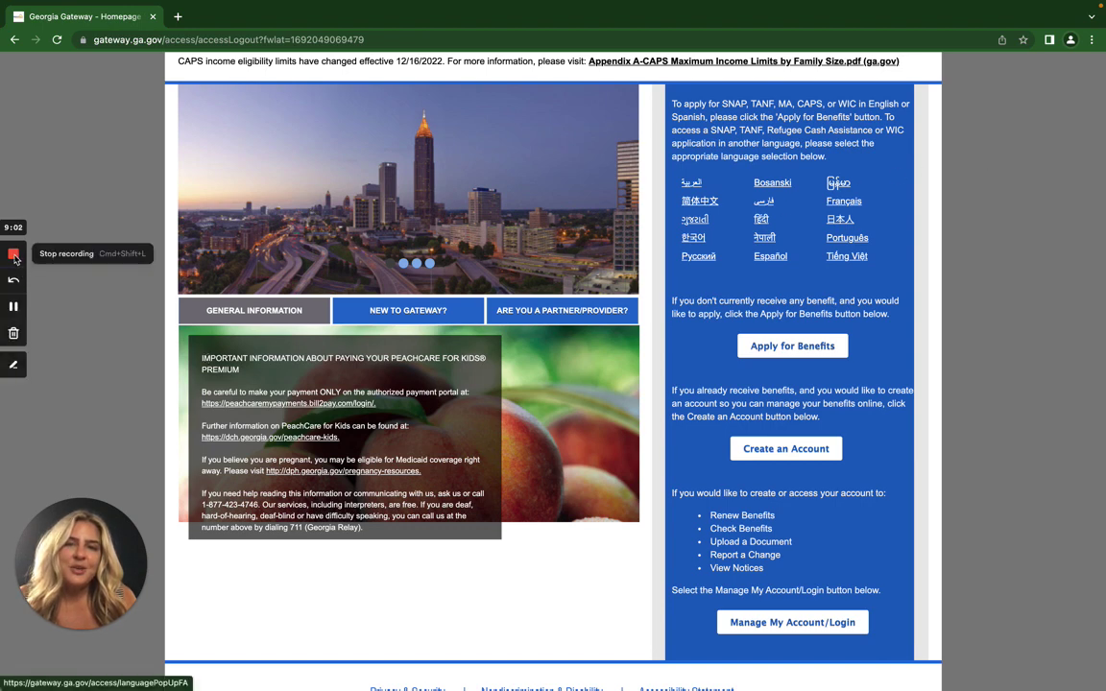